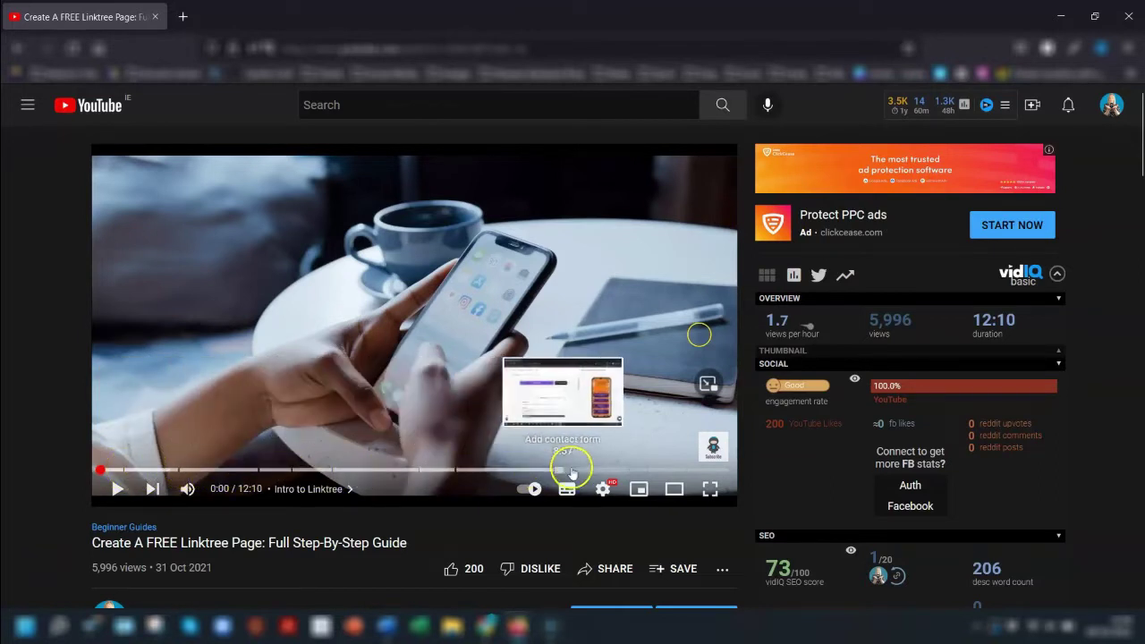
Step: Jump the Linktree video to its 04:29 'Add new links' chapter using the description timestamps
{"action": "left_click", "coordinate": [294, 489]}
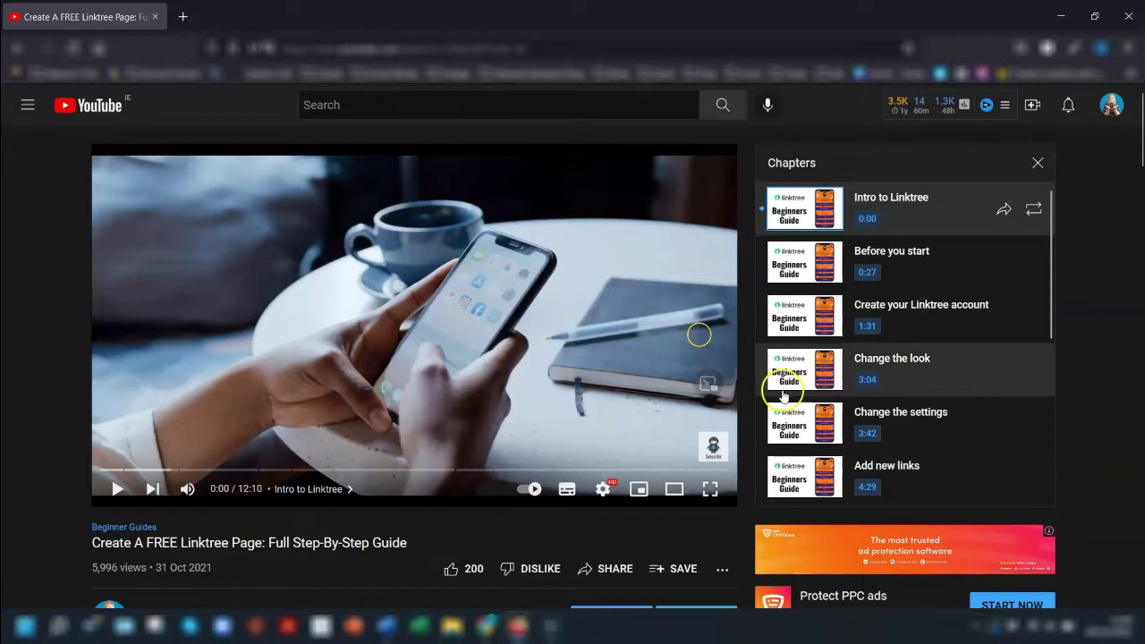
{"action": "scroll", "coordinate": [974, 224], "scroll_direction": "down", "scroll_amount": 3}
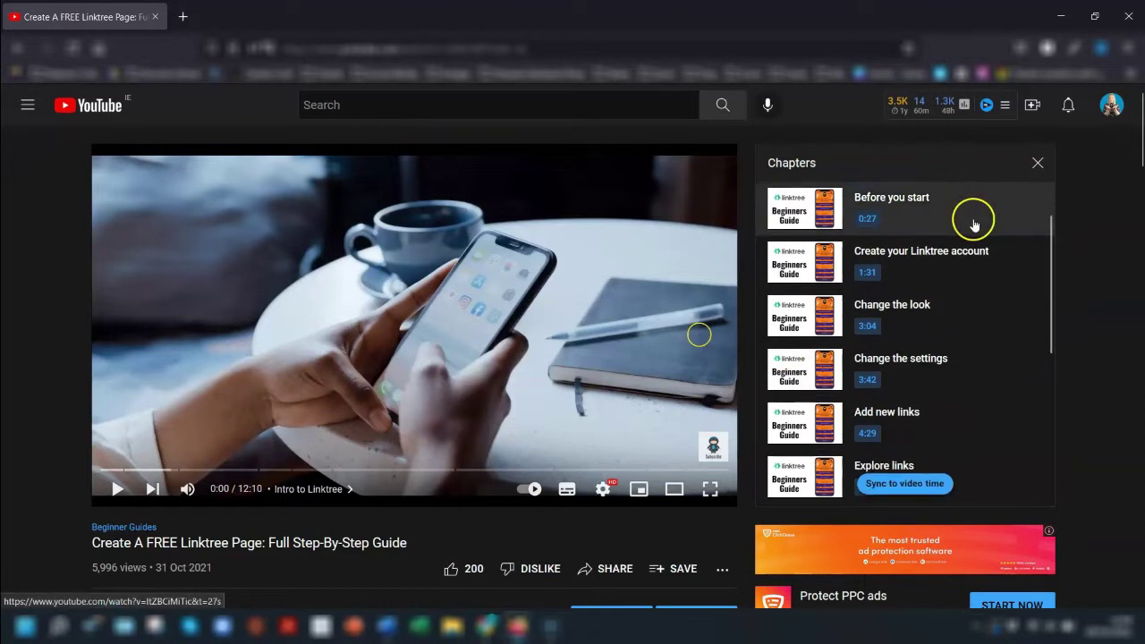
{"action": "scroll", "coordinate": [957, 280], "scroll_direction": "down", "scroll_amount": 2}
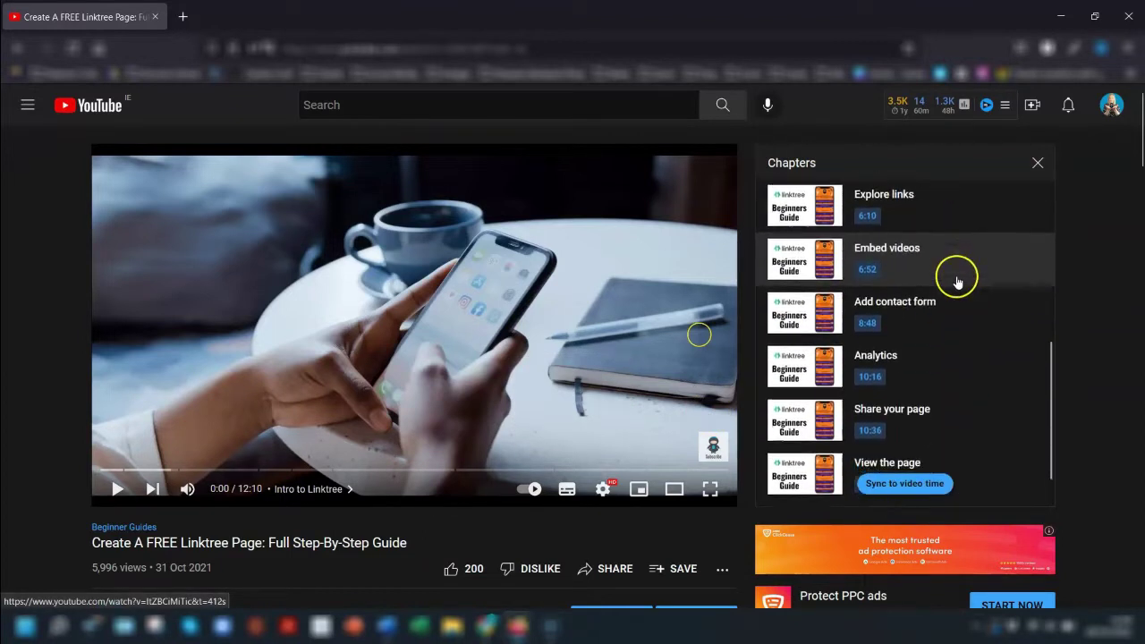
{"action": "scroll", "coordinate": [953, 287], "scroll_direction": "up", "scroll_amount": 3}
{"action": "scroll", "coordinate": [914, 273], "scroll_direction": "up", "scroll_amount": 4}
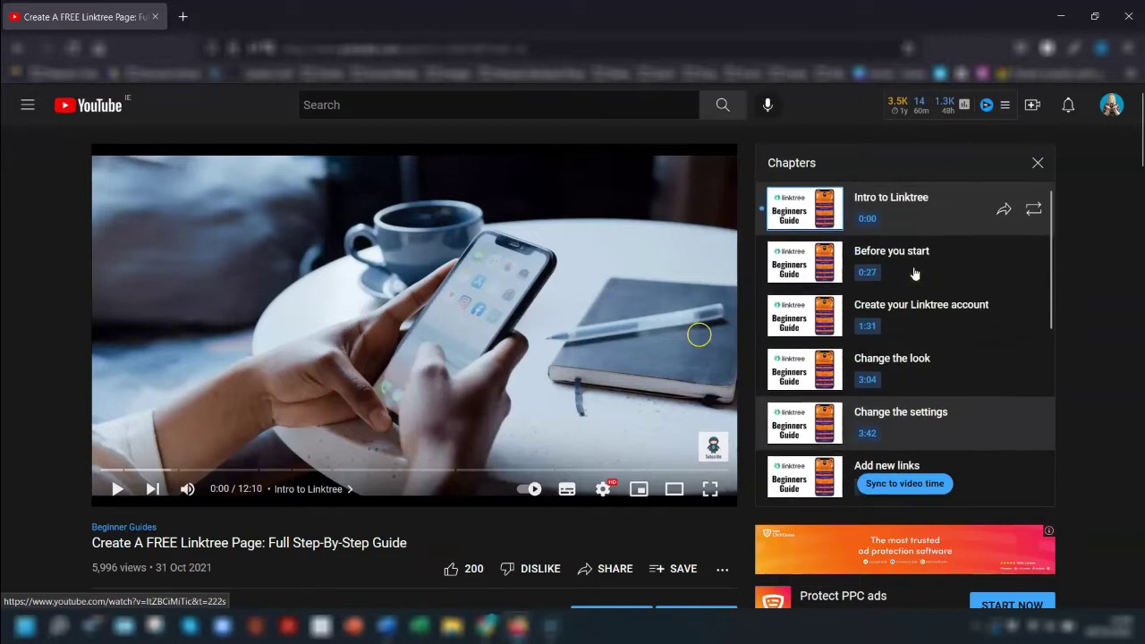
{"action": "scroll", "coordinate": [199, 544], "scroll_direction": "down", "scroll_amount": 2}
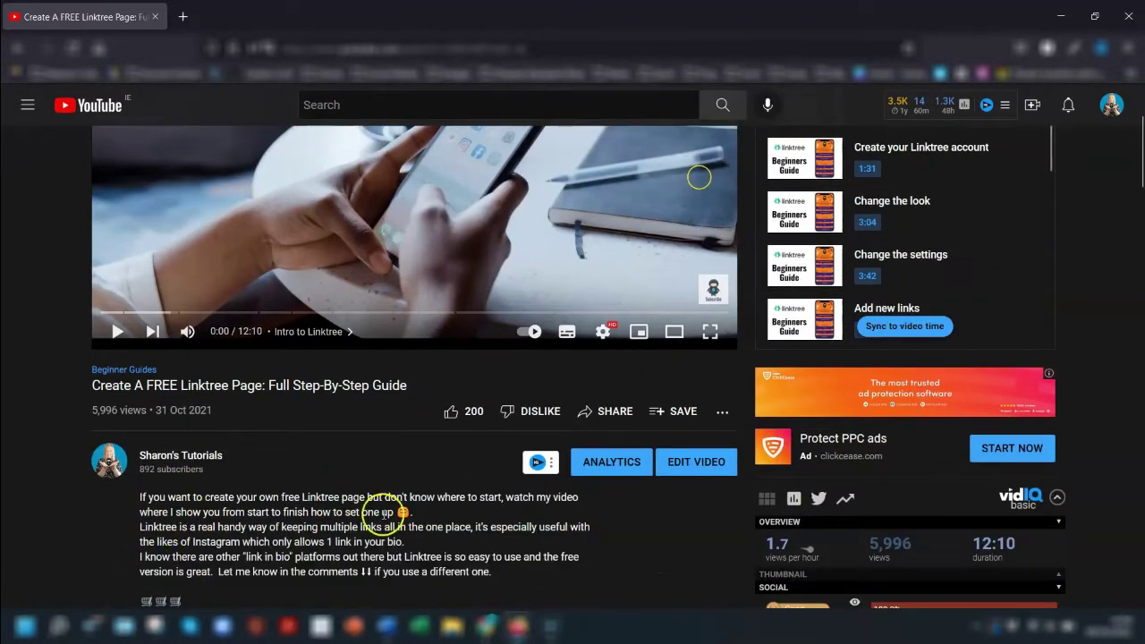
{"action": "scroll", "coordinate": [506, 522], "scroll_direction": "down", "scroll_amount": 2}
{"action": "scroll", "coordinate": [479, 460], "scroll_direction": "down", "scroll_amount": 2}
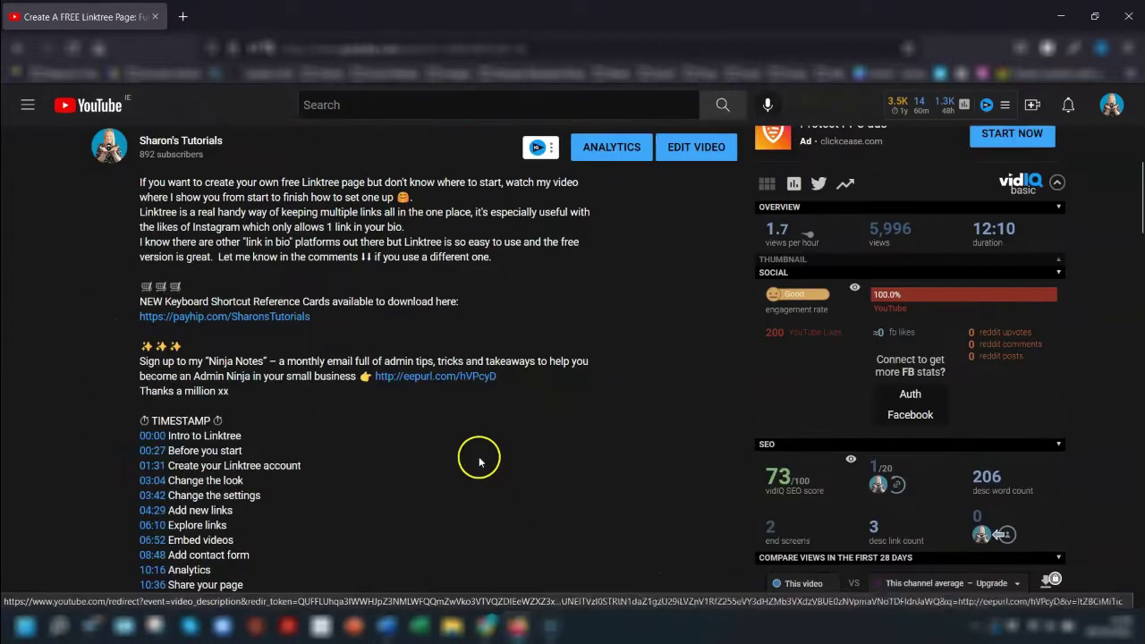
{"action": "scroll", "coordinate": [476, 474], "scroll_direction": "down", "scroll_amount": 1}
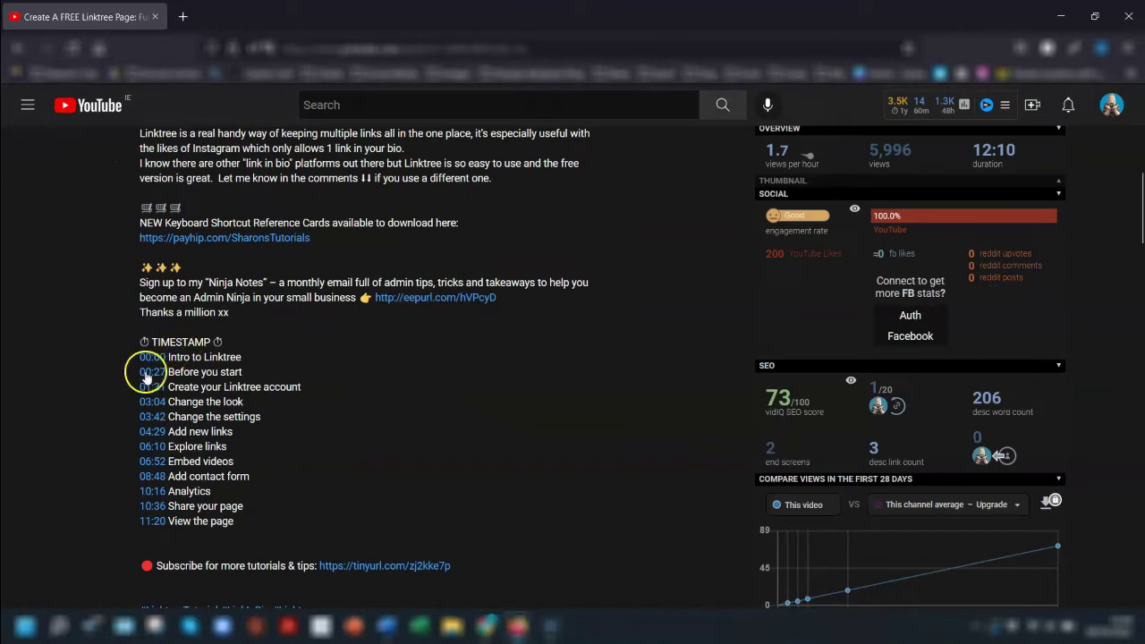
{"action": "left_click", "coordinate": [154, 434]}
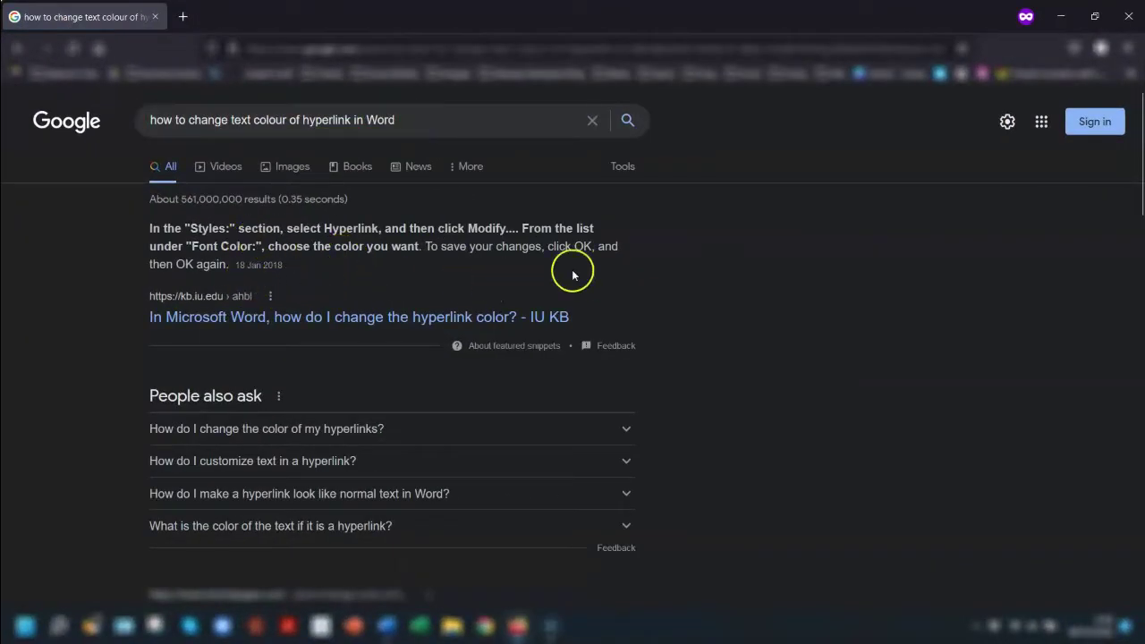
Step: Expand the STOP Hyperlinks video's key moments in Google results and play from 02:38
{"action": "scroll", "coordinate": [591, 259], "scroll_direction": "down", "scroll_amount": 3}
{"action": "scroll", "coordinate": [615, 260], "scroll_direction": "down", "scroll_amount": 3}
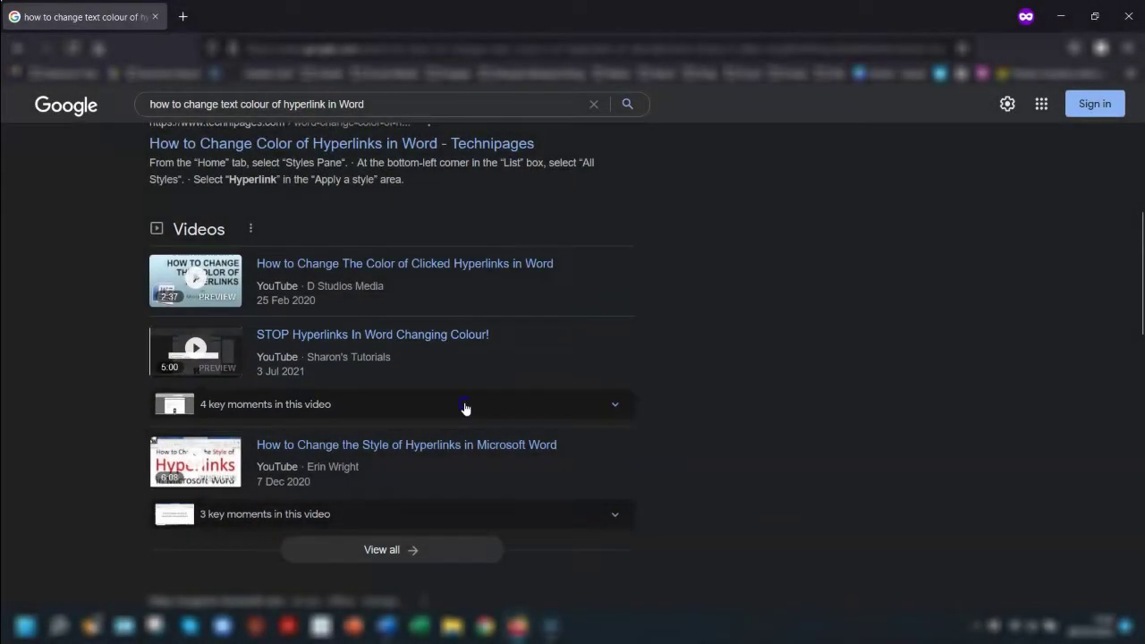
{"action": "left_click", "coordinate": [465, 408]}
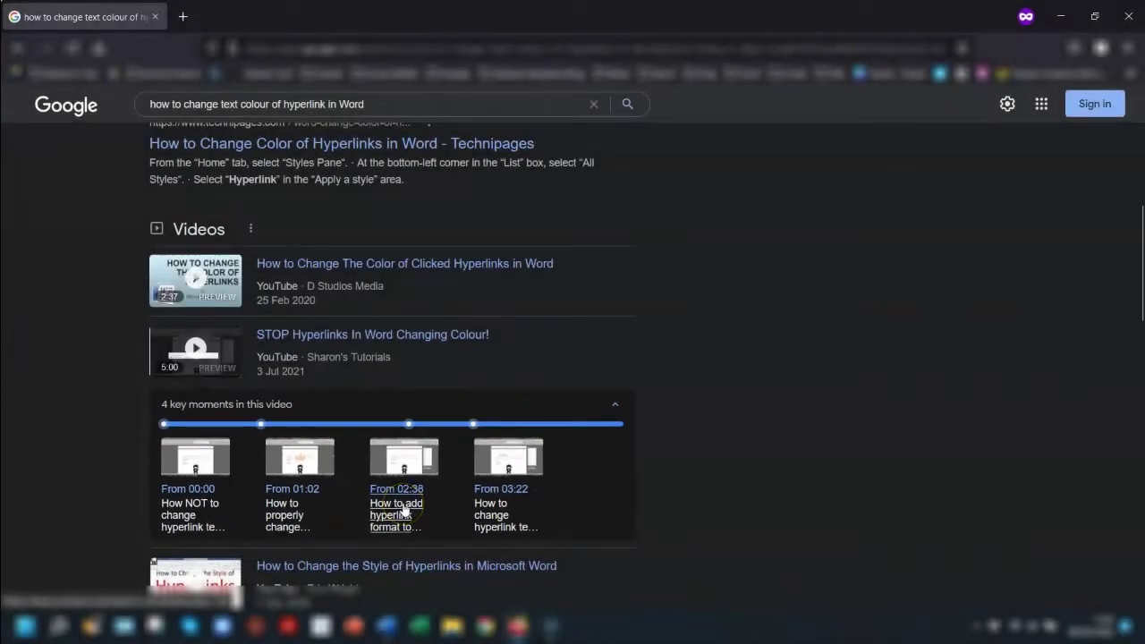
{"action": "left_click", "coordinate": [395, 511]}
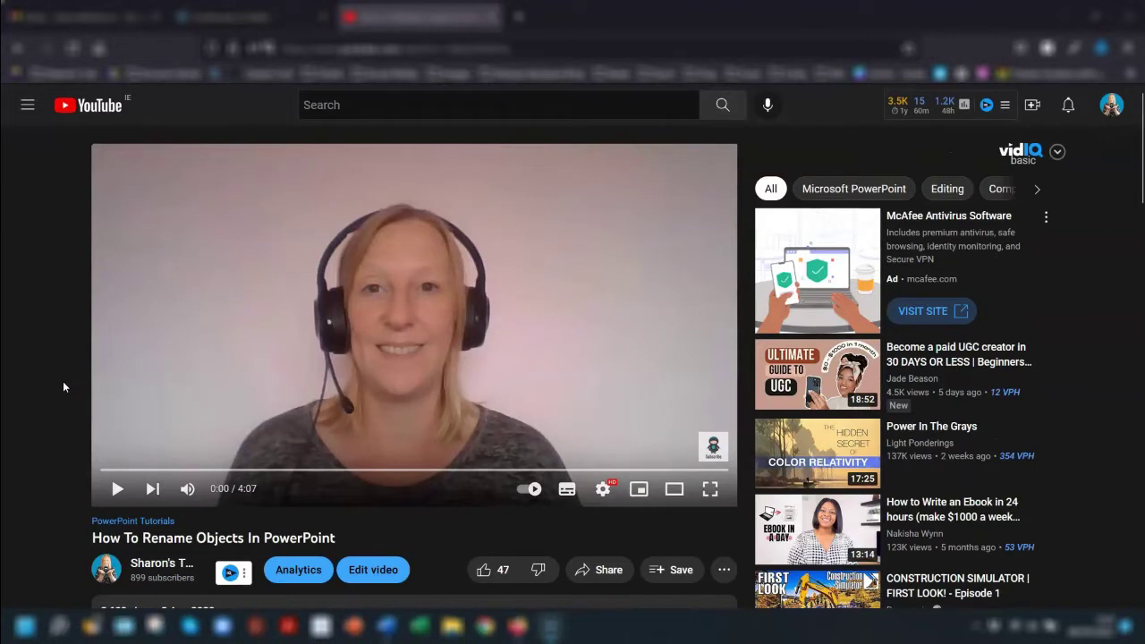
Step: Open the rename-objects video's details and add a stopwatch emoji beside the TIMESTAMPS heading
{"action": "scroll", "coordinate": [63, 381], "scroll_direction": "down", "scroll_amount": 2}
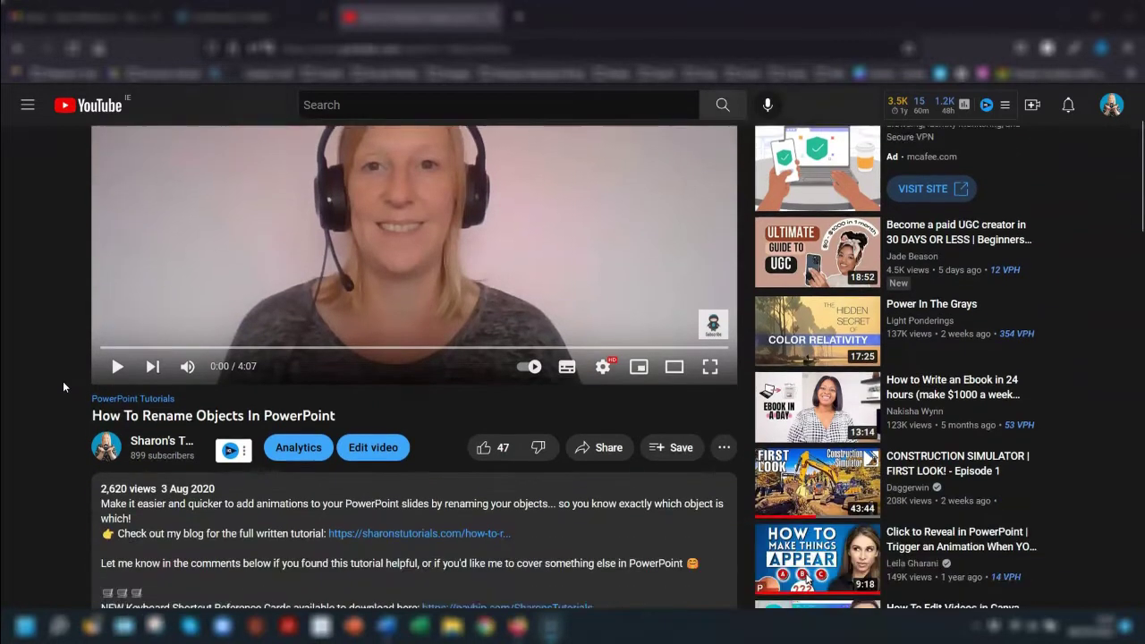
{"action": "left_click", "coordinate": [378, 415]}
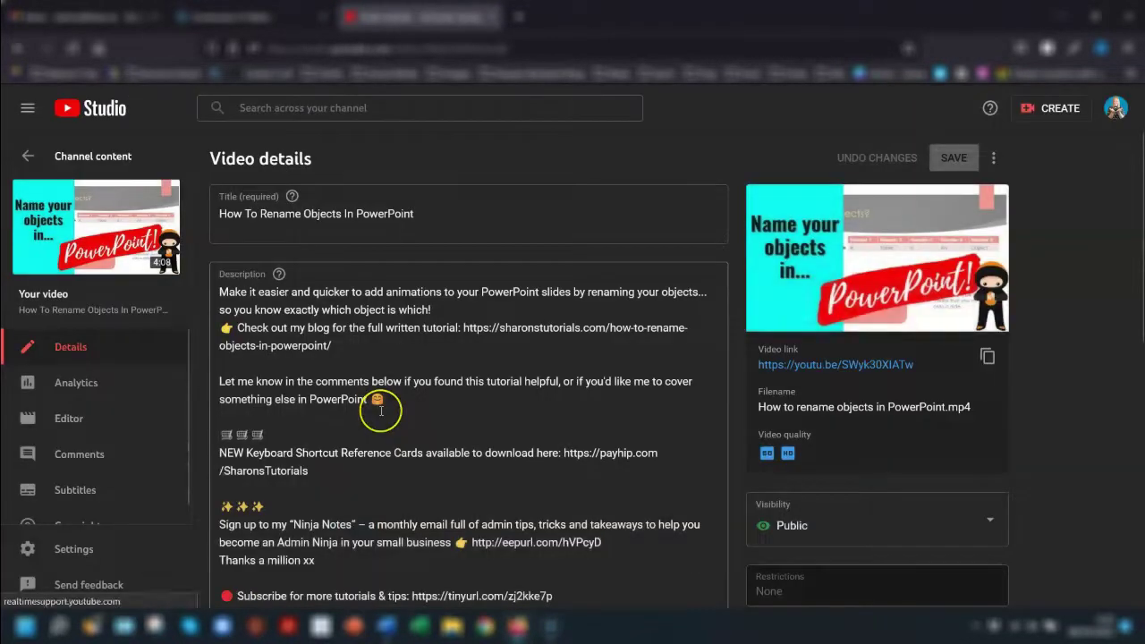
{"action": "left_click", "coordinate": [307, 404]}
{"action": "key", "text": "super+period"}
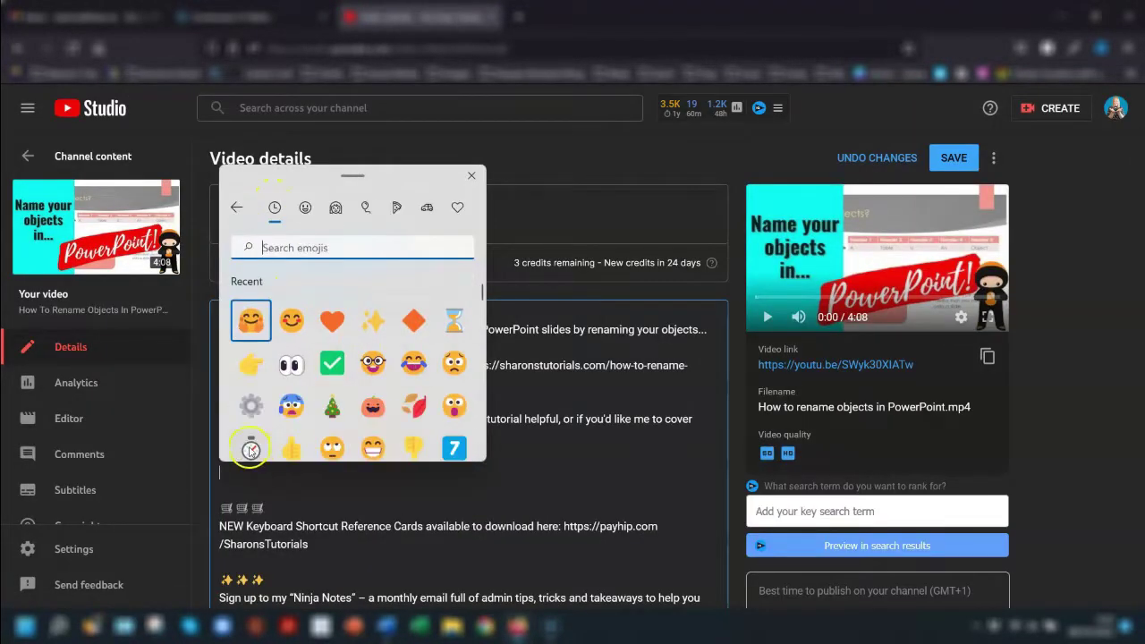
{"action": "left_click", "coordinate": [245, 445]}
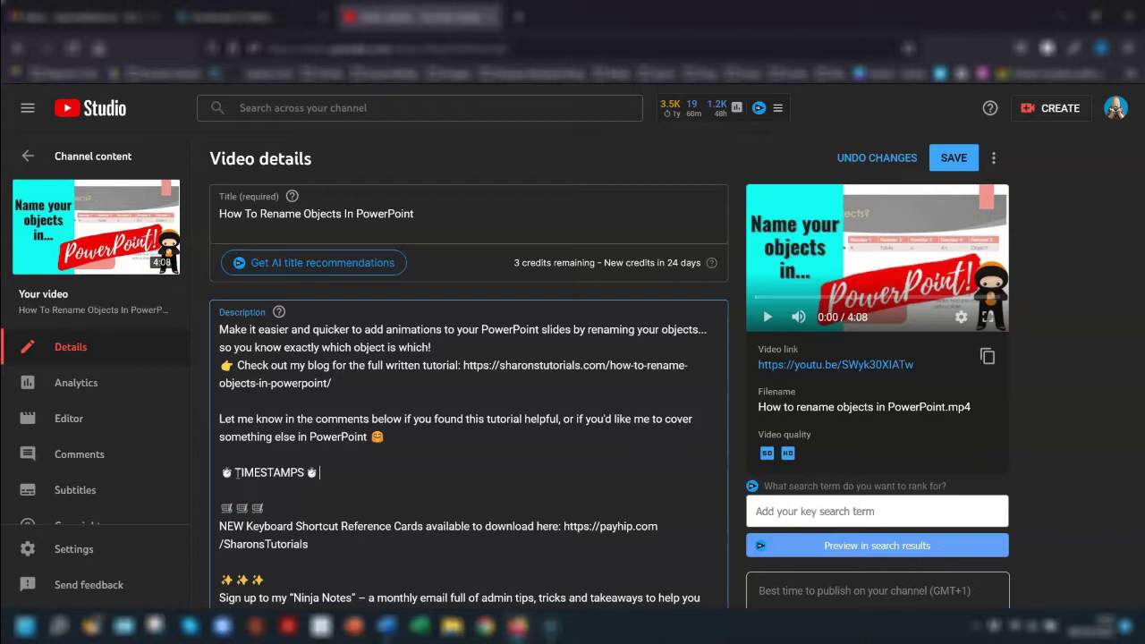
{"action": "key", "text": "Return"}
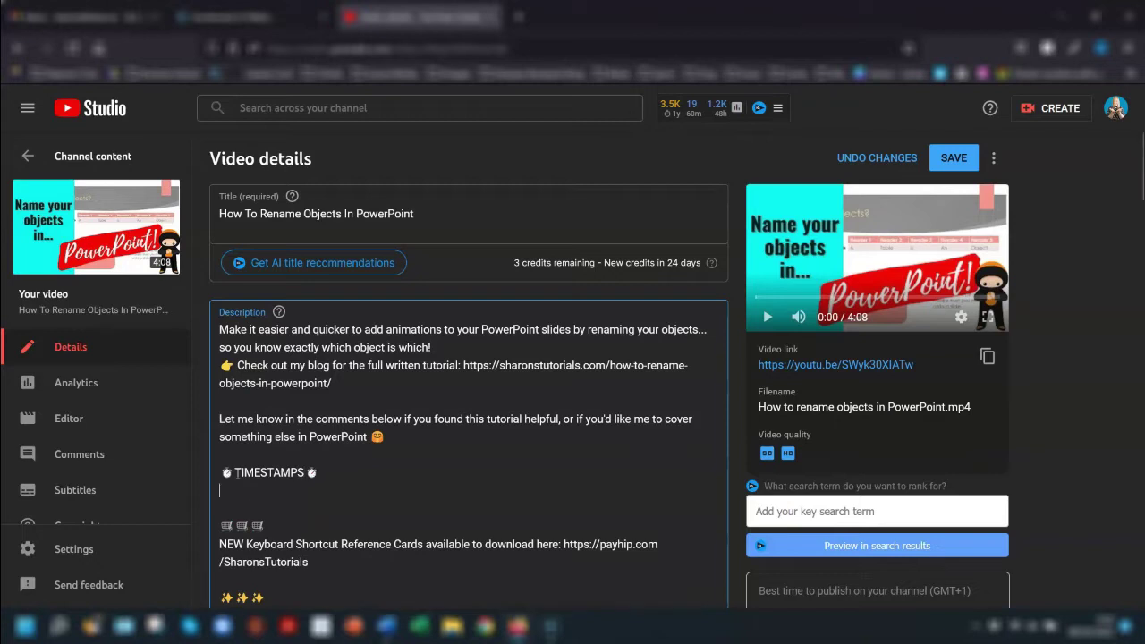
Step: Add chapter lines 00:00 Intro, 00:27, 00:58, 01:36, 03:06 and 03:38, then save the description
{"action": "type", "text": "00"}
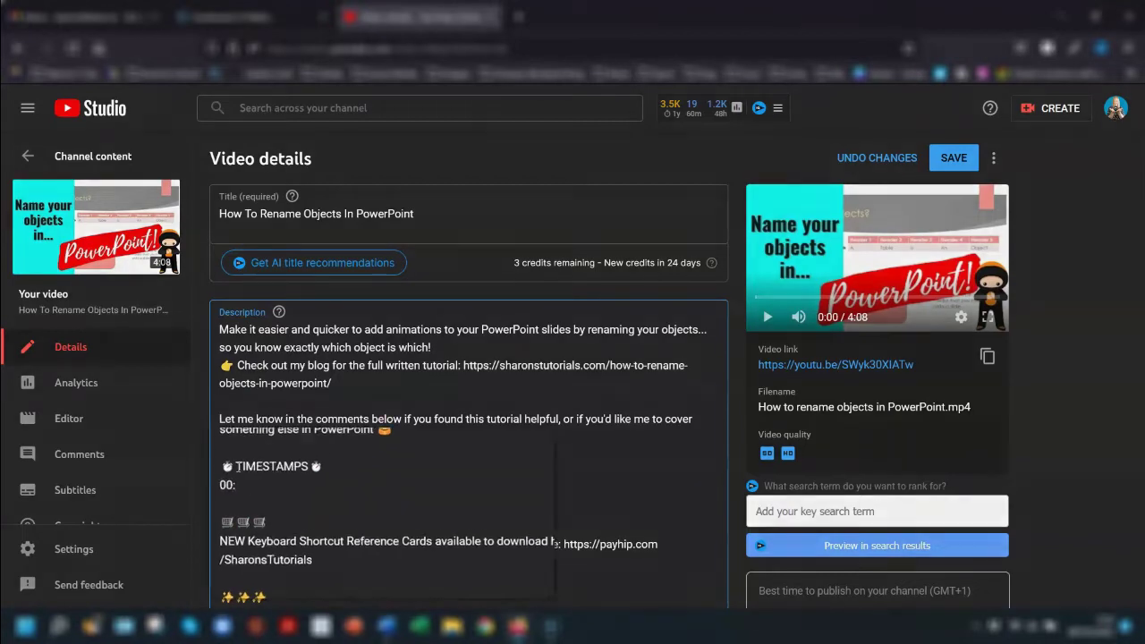
{"action": "type", "text": ":00"}
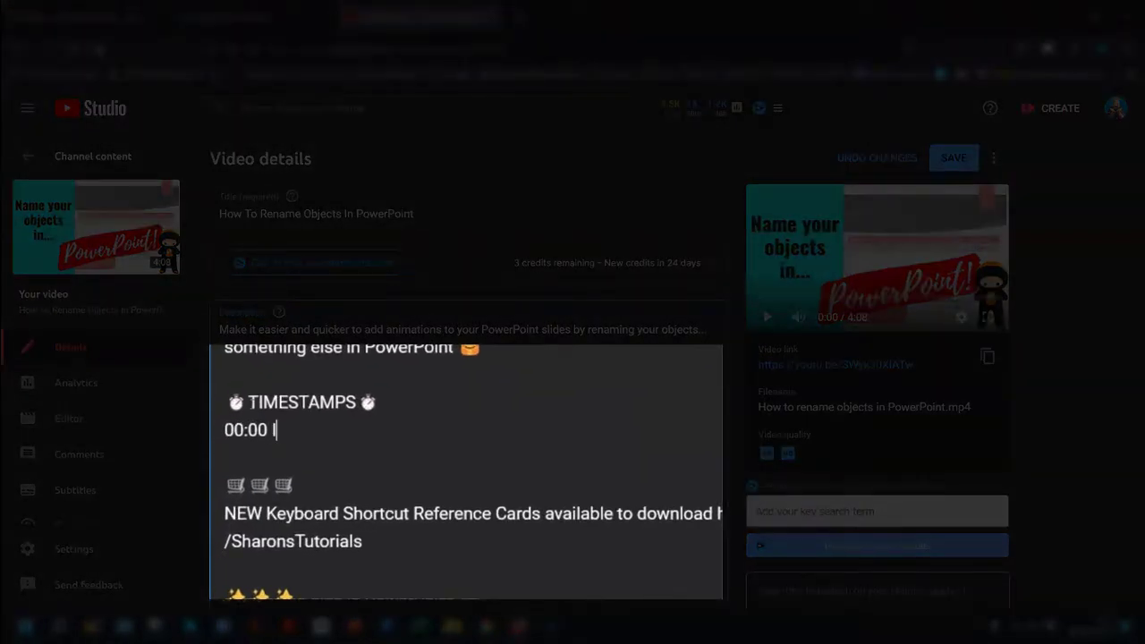
{"action": "type", "text": " Intro"}
{"action": "key", "text": "Return"}
{"action": "type", "text": "00:27"}
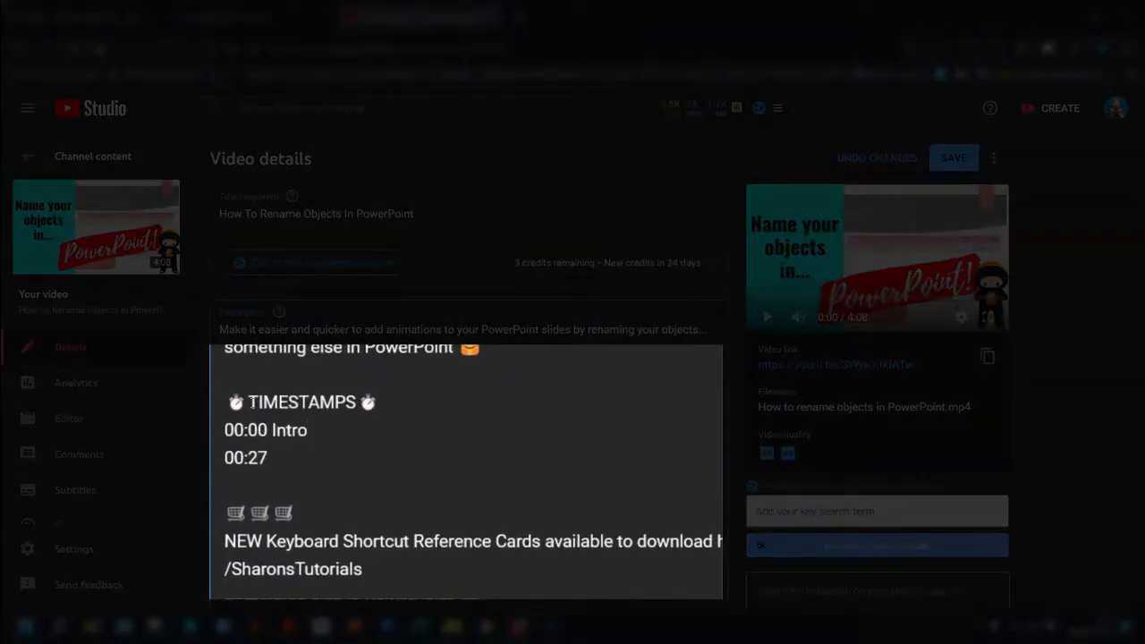
{"action": "type", "text": " What are objects?"}
{"action": "key", "text": "Return"}
{"action": "type", "text": "00:58 What it"}
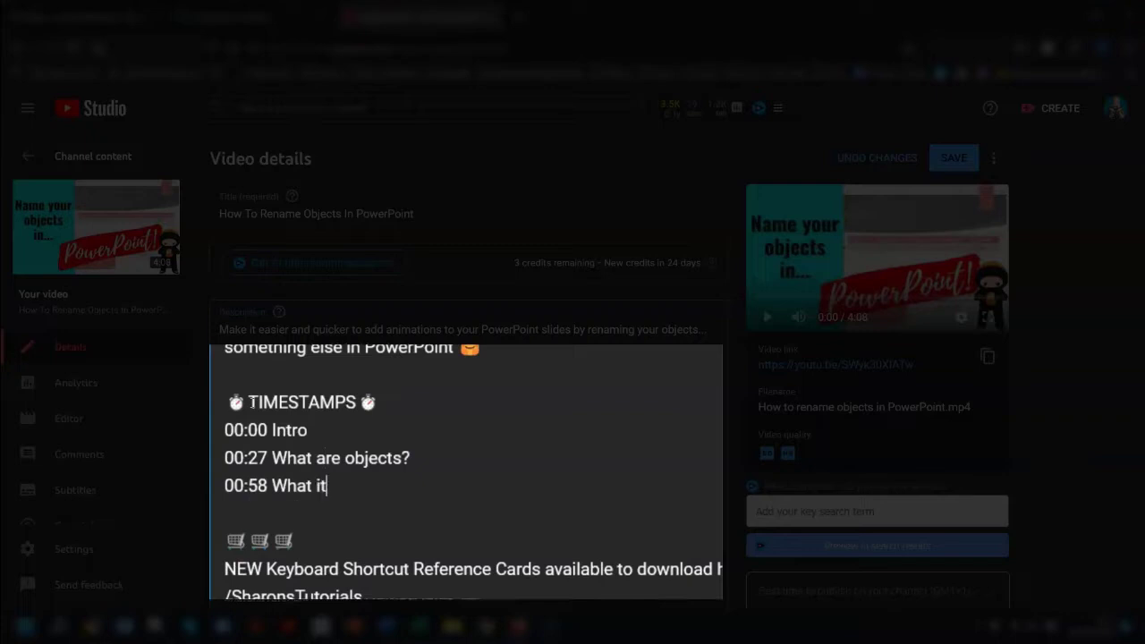
{"action": "type", "text": " looks like in Animations pane"}
{"action": "key", "text": "Return"}
{"action": "type", "text": "01:36 How to rename objects"}
{"action": "key", "text": "Return"}
{"action": "type", "text": "03:06 What the selection pane does"}
{"action": "key", "text": "Return"}
{"action": "type", "text": "03:38 What renamed objects look like in Animations pane"}
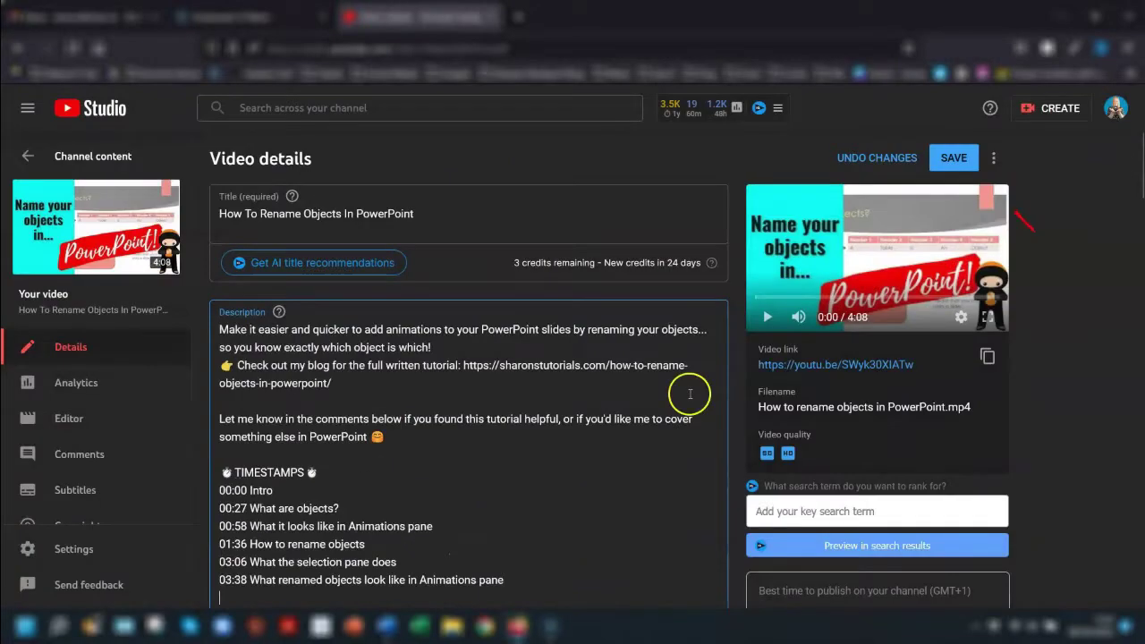
{"action": "left_click", "coordinate": [960, 157]}
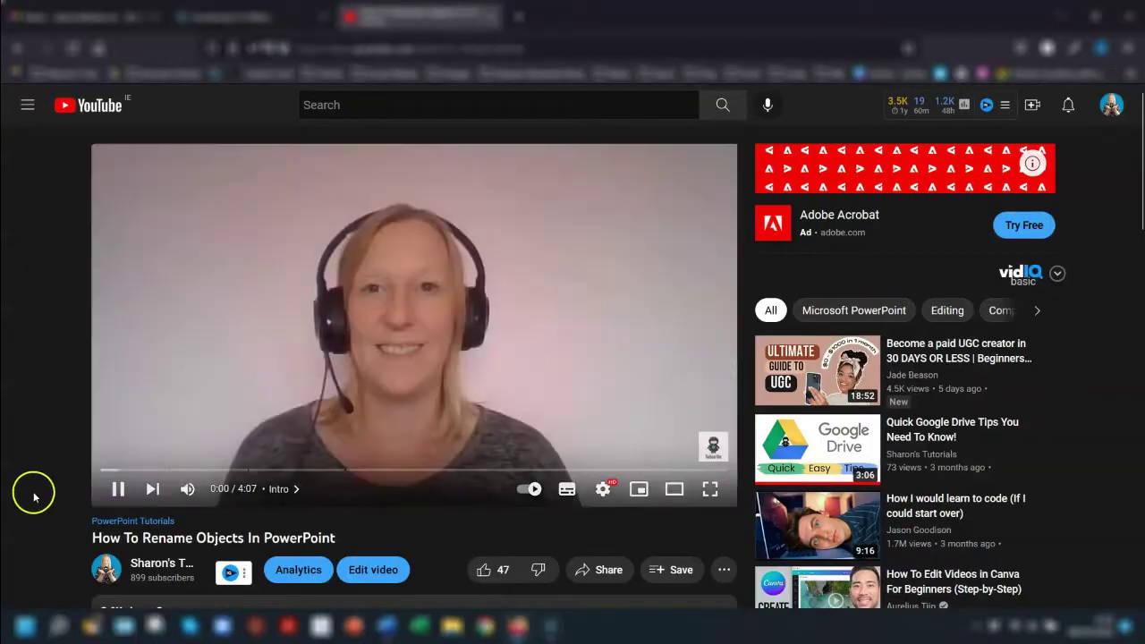
Step: Expand the watch-page description with Show more to reveal the linked chapter timestamps
{"action": "scroll", "coordinate": [545, 421], "scroll_direction": "down", "scroll_amount": 3}
{"action": "left_click", "coordinate": [544, 422]}
{"action": "scroll", "coordinate": [475, 477], "scroll_direction": "down", "scroll_amount": 1}
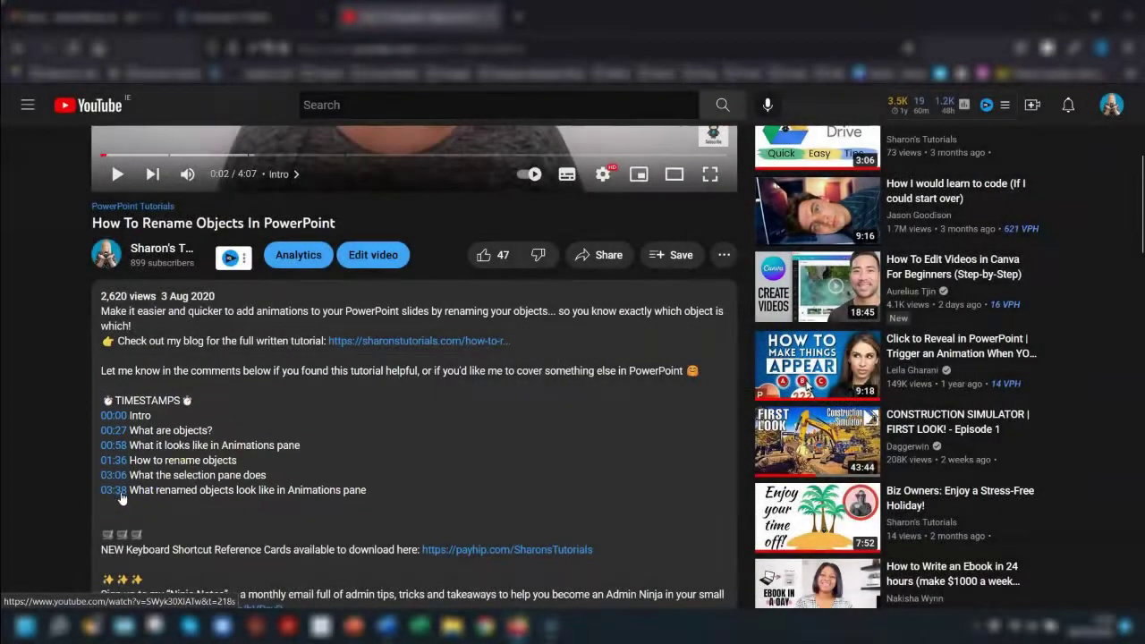
{"action": "scroll", "coordinate": [252, 465], "scroll_direction": "up", "scroll_amount": 4}
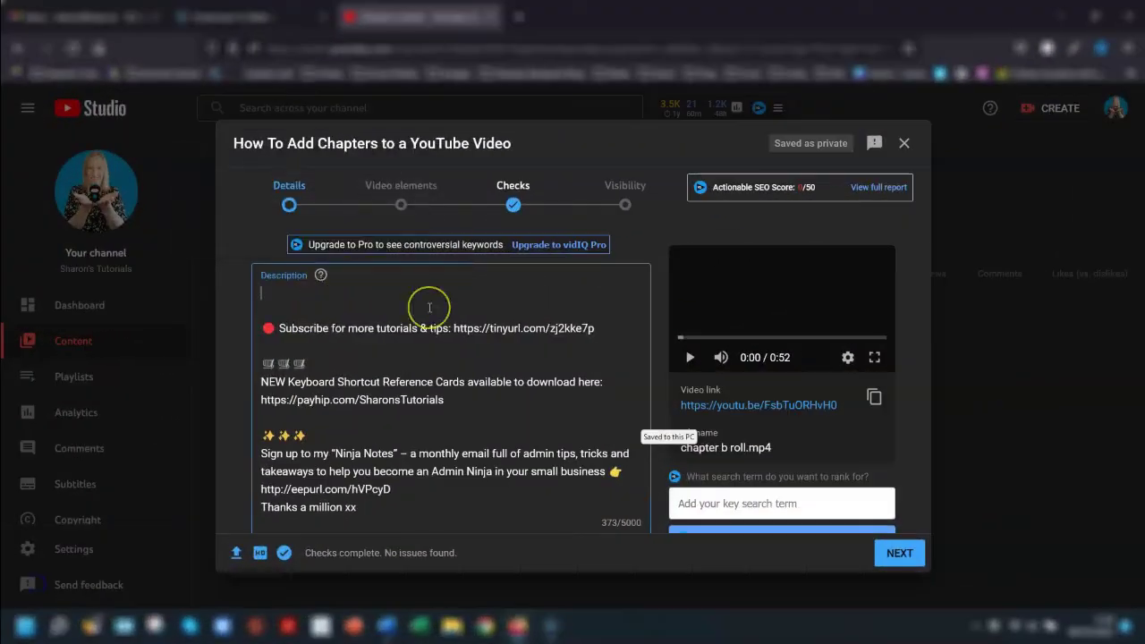
Step: Write the two-line intro paragraph about chapters in the video description
{"action": "type", "text": "Chapters are a great way of helping your viewers find exactly what they're looking for in your video, making it easier for them to click straight to the section they're interested in."}
{"action": "key", "text": "Return"}
{"action": "type", "text": "If you want to add chapters to your videos, I show you how to do it to both old and new videos - hope you find it helpful"}
{"action": "key", "text": "Return"}
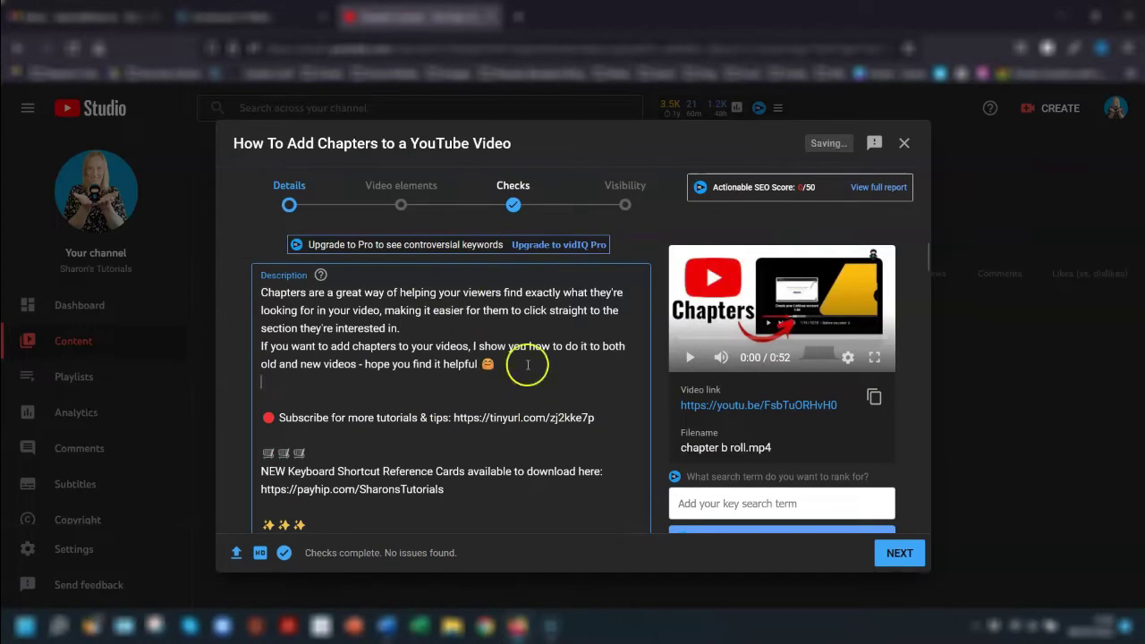
Step: Add a TIMESTAMPS heading framed by stopwatch emojis below the intro
{"action": "key", "text": "super+period"}
{"action": "left_click", "coordinate": [334, 247]}
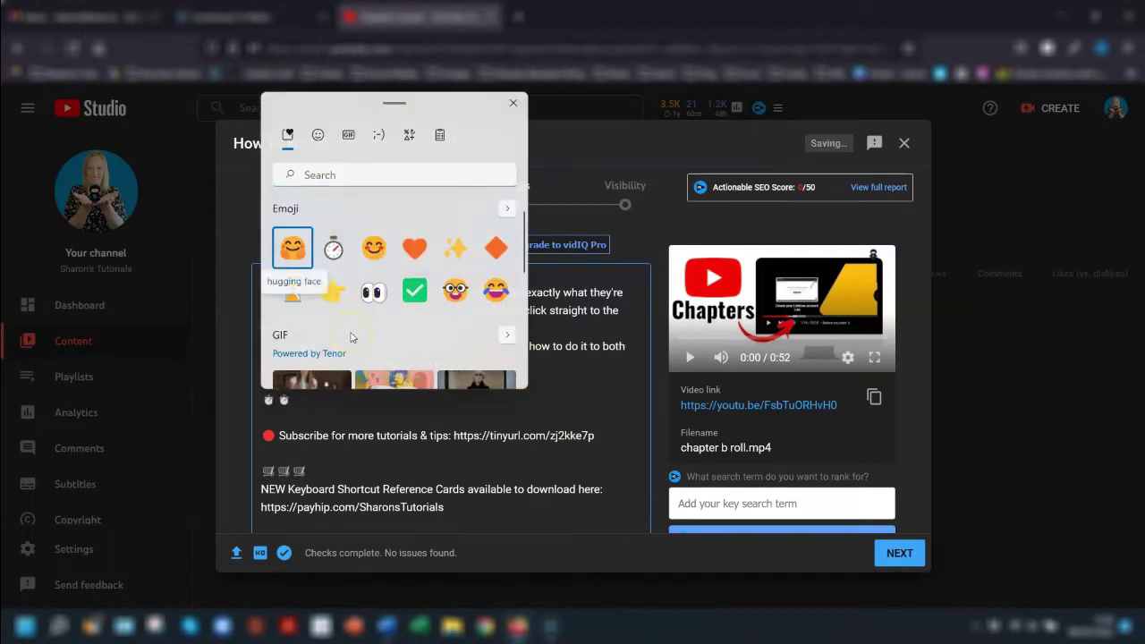
{"action": "left_click", "coordinate": [277, 399]}
{"action": "type", "text": "TIMESTAMPS"}
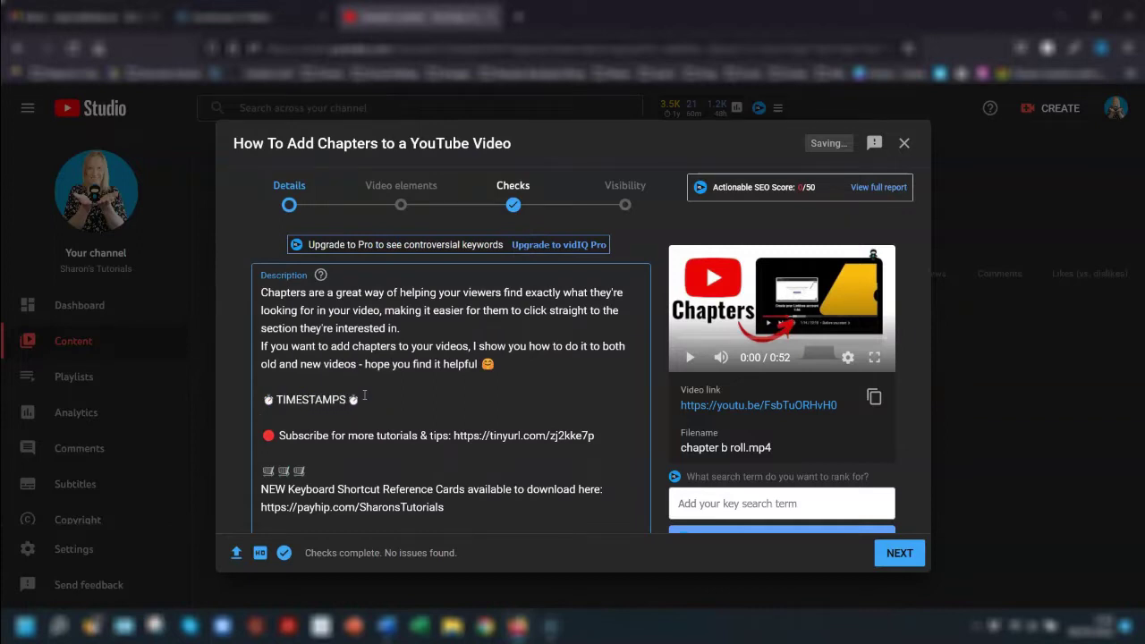
{"action": "key", "text": "Return"}
{"action": "key", "text": "Return"}
{"action": "key", "text": "Return"}
Step: List timestamps 00:00 What are chapters?, 00:24 Chapter 1 is this... and 00:39 Chapter 2 is this...
{"action": "type", "text": "00:00 What are chapters?"}
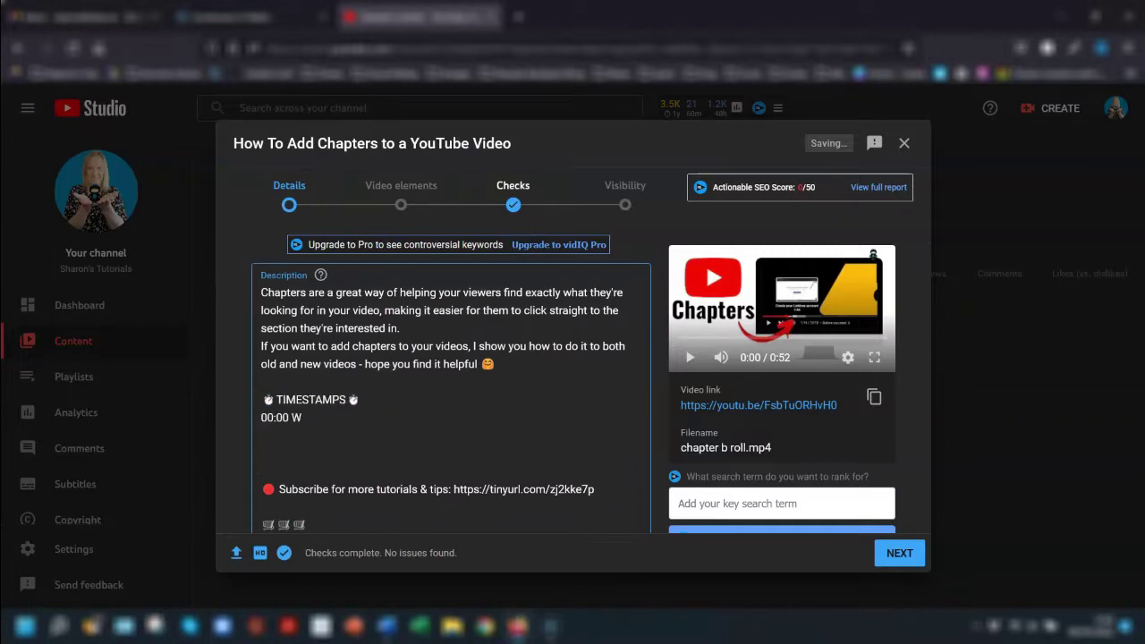
{"action": "key", "text": "Return"}
{"action": "type", "text": "00:24 Chapter 1 is this..."}
{"action": "key", "text": "Return"}
{"action": "type", "text": "00:39 Chapter 2 is this..."}
{"action": "key", "text": "Return"}
Step: Scroll down the Details past the Playlists dropdown toward the Automatic chapters option
{"action": "scroll", "coordinate": [537, 372], "scroll_direction": "down", "scroll_amount": 8}
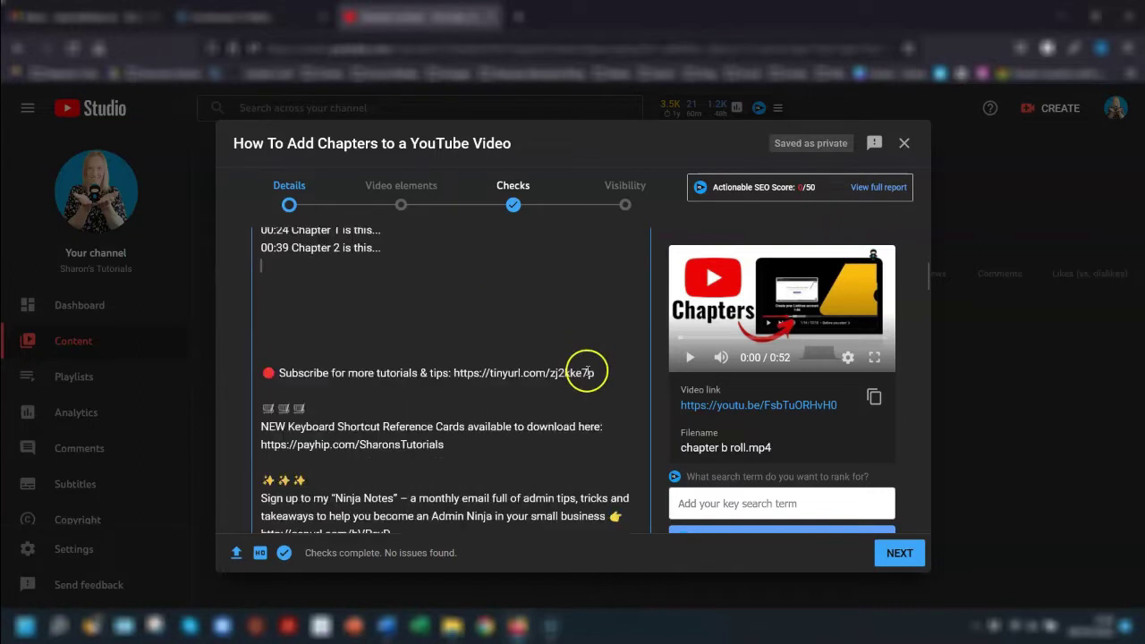
{"action": "left_click", "coordinate": [430, 373]}
{"action": "left_click", "coordinate": [545, 358]}
{"action": "scroll", "coordinate": [545, 357], "scroll_direction": "down", "scroll_amount": 10}
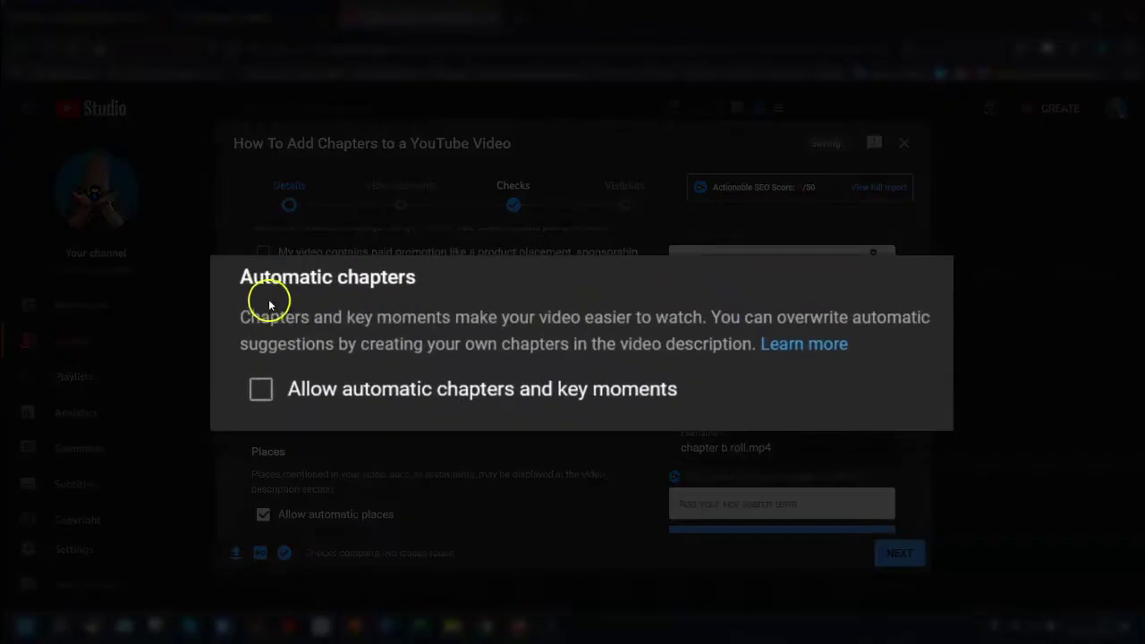
Step: Tick 'Allow automatic chapters and key moments' in the upload Details
{"action": "left_click", "coordinate": [262, 391]}
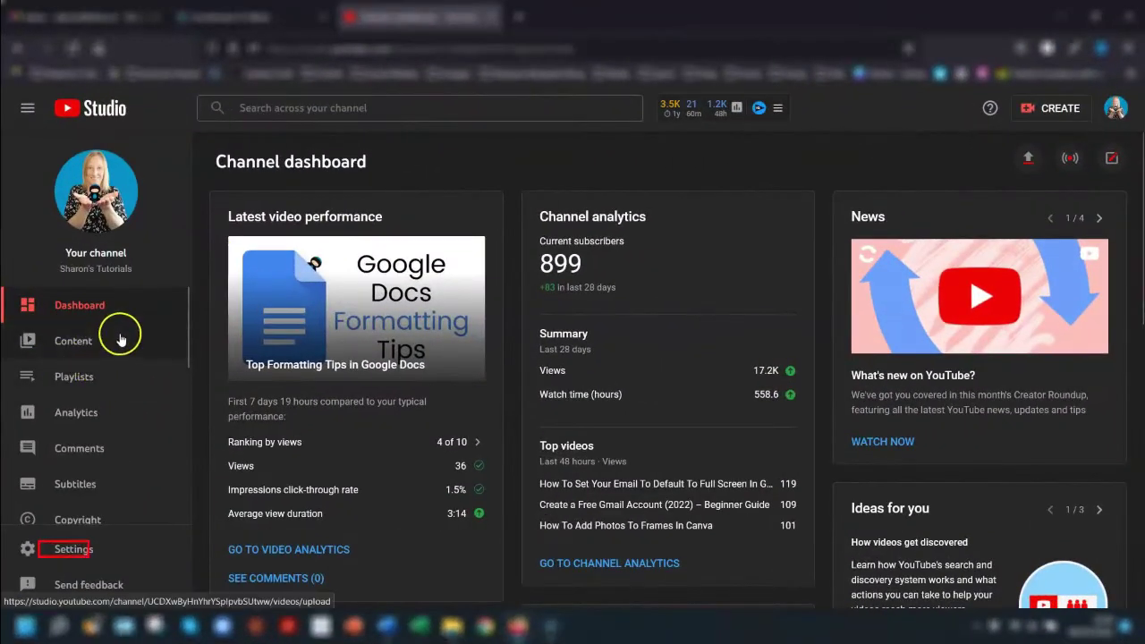
Step: Open Settings' Upload defaults Advanced settings and toggle automatic chapters on, then off again
{"action": "scroll", "coordinate": [122, 327], "scroll_direction": "down", "scroll_amount": 2}
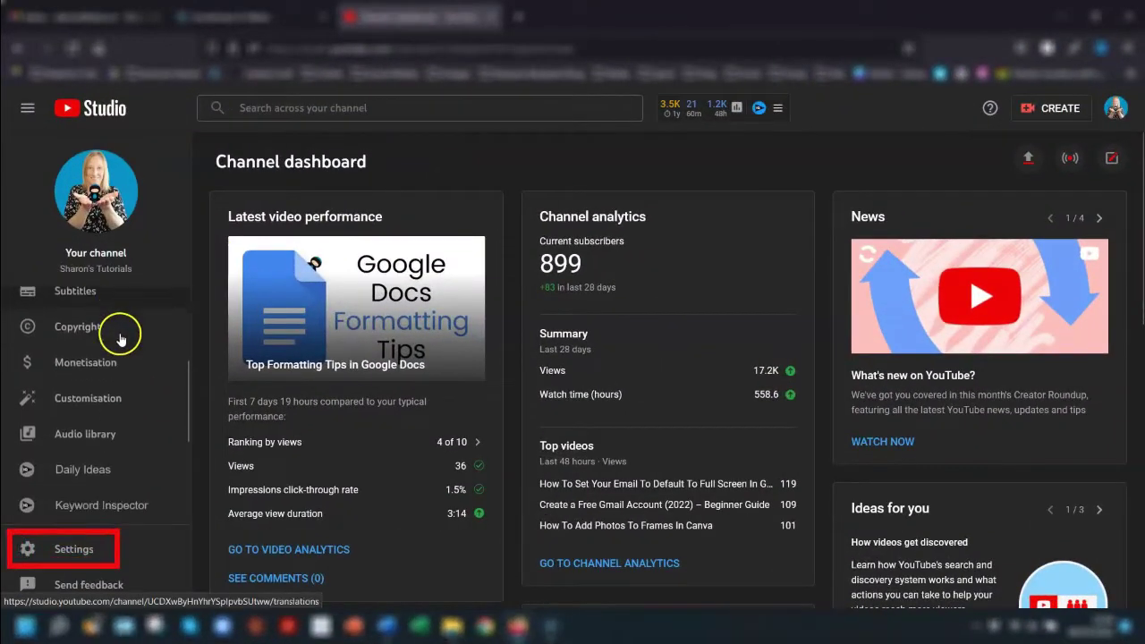
{"action": "scroll", "coordinate": [121, 338], "scroll_direction": "down", "scroll_amount": 1}
{"action": "left_click", "coordinate": [61, 550]}
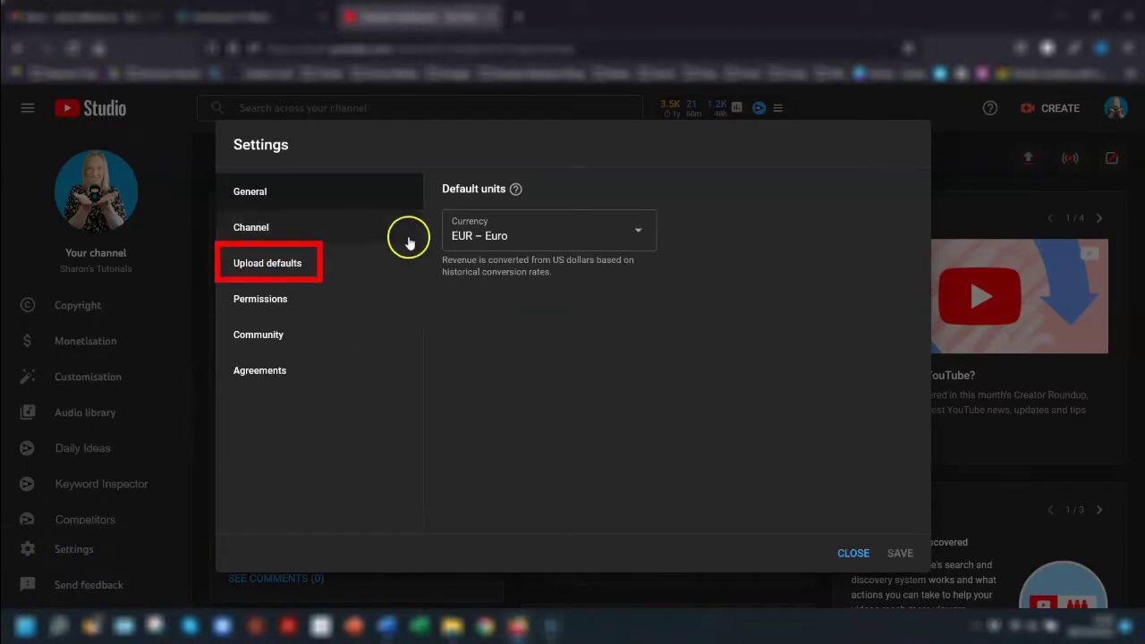
{"action": "left_click", "coordinate": [286, 262]}
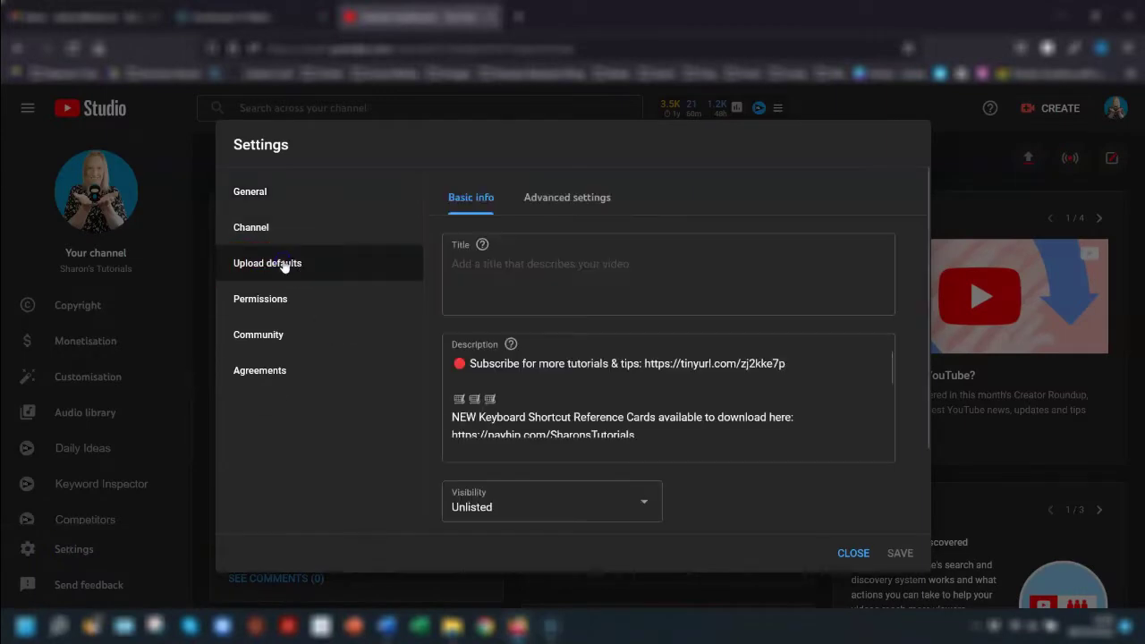
{"action": "left_click", "coordinate": [569, 195]}
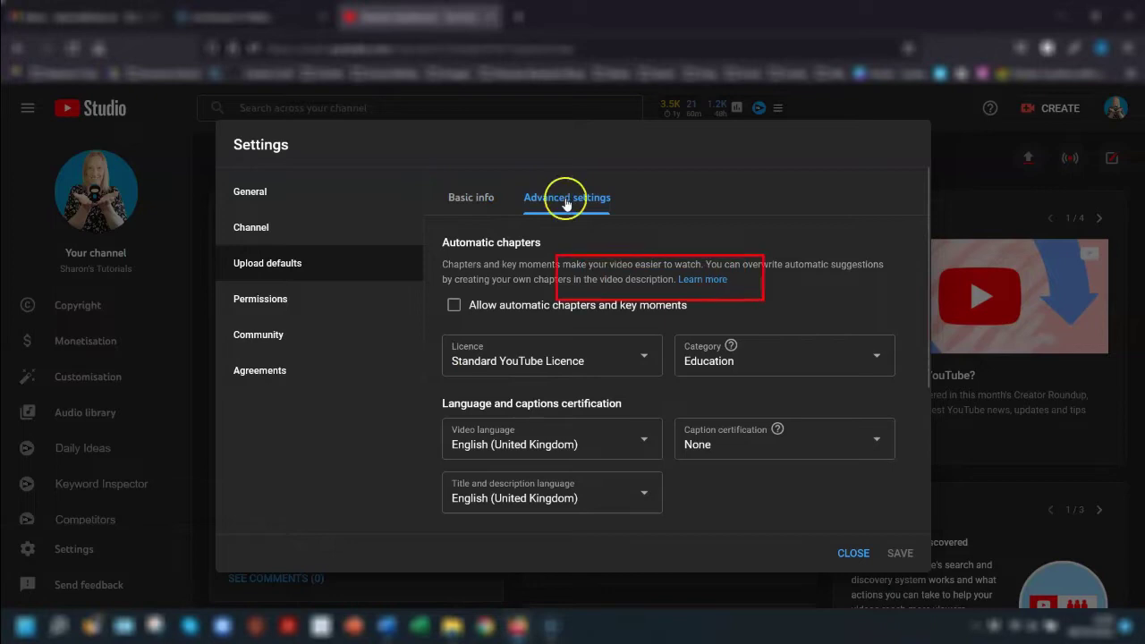
{"action": "left_click", "coordinate": [455, 306]}
{"action": "left_click", "coordinate": [455, 306]}
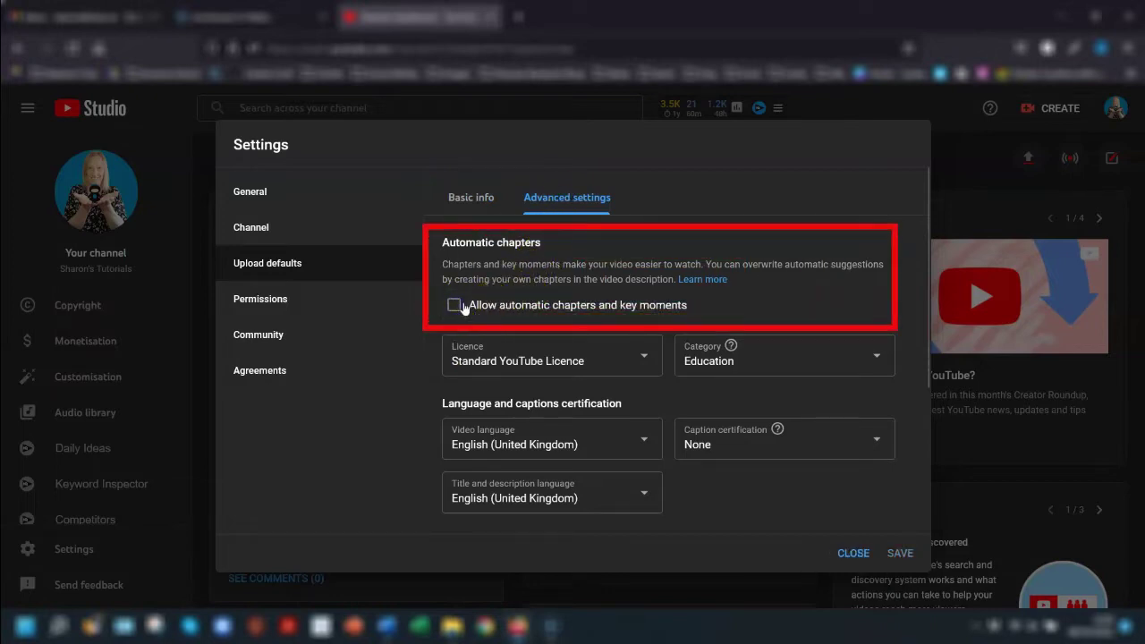